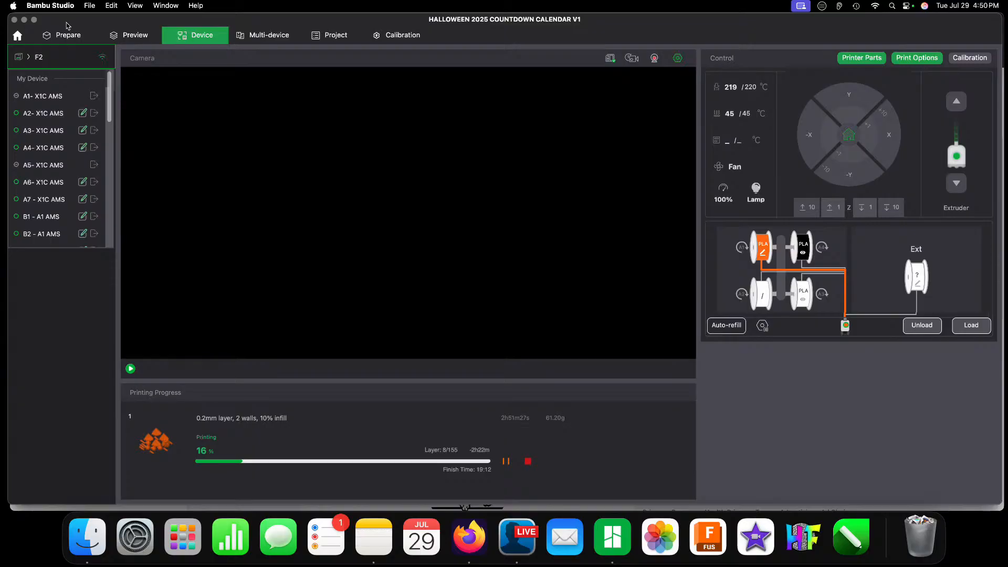
# Step: Select the printer A3- X1C AMS and apply the global process preset 0.20mm Standard X1-C MVWW
pyautogui.click(37, 131)
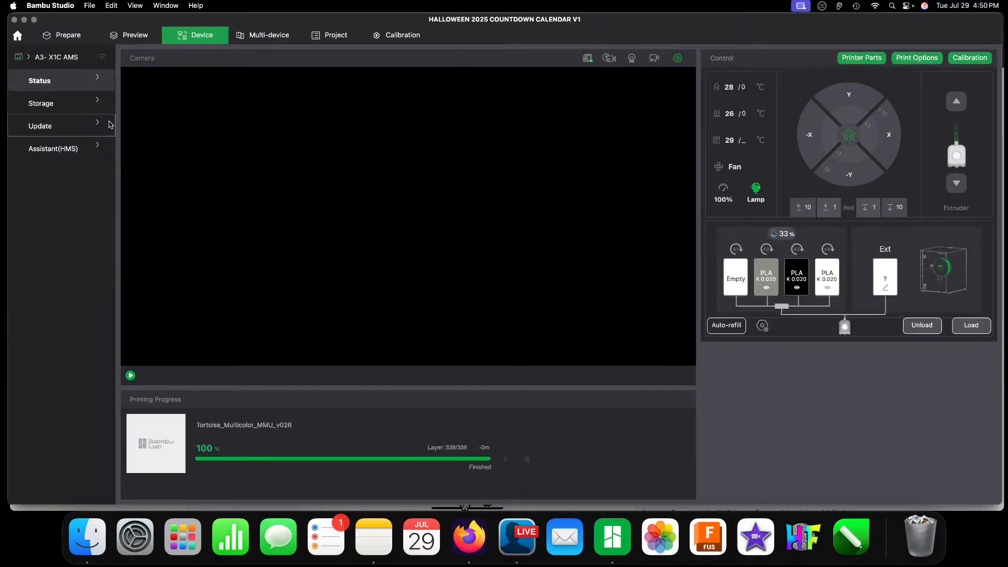
pyautogui.click(59, 35)
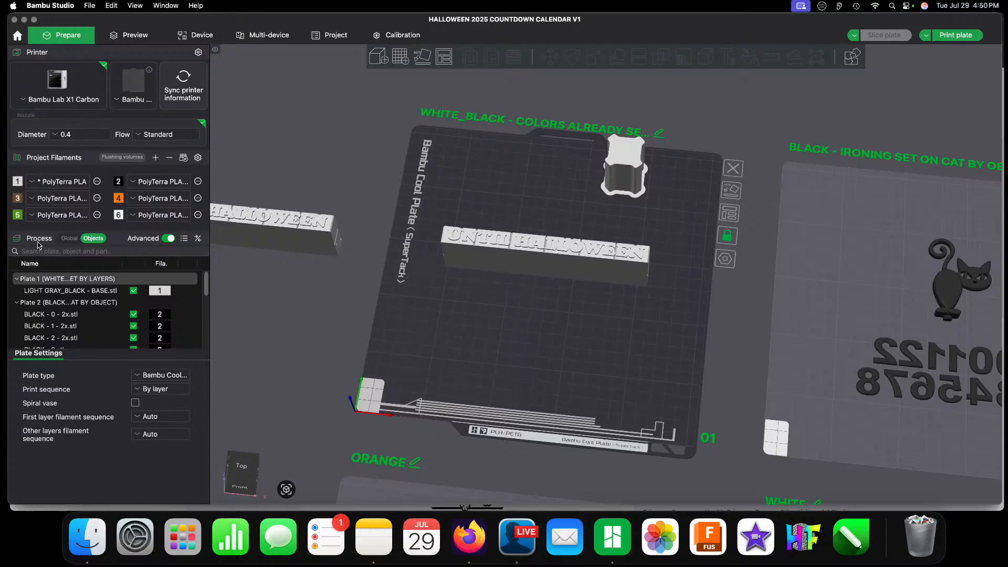
pyautogui.click(69, 239)
pyautogui.click(65, 256)
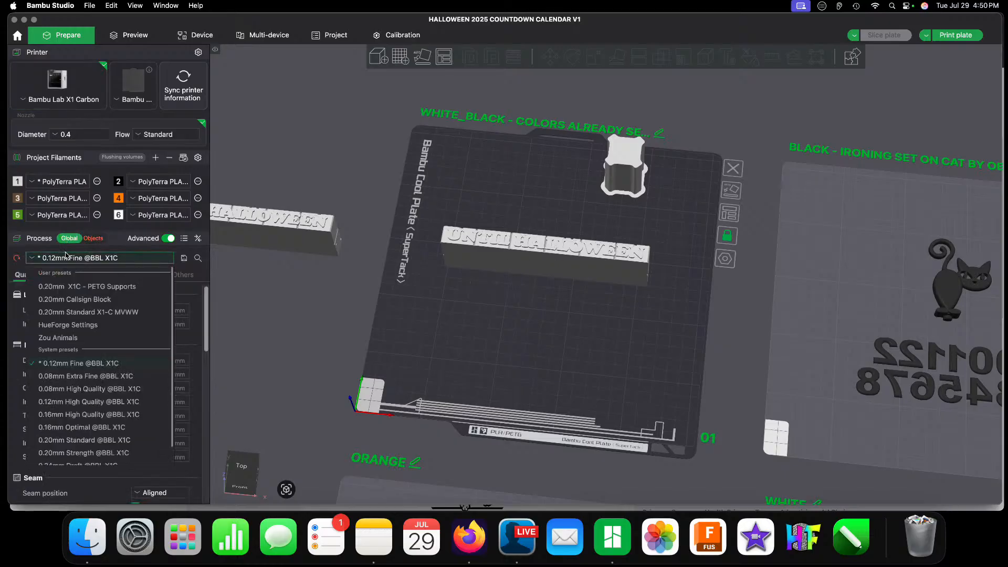
pyautogui.click(94, 312)
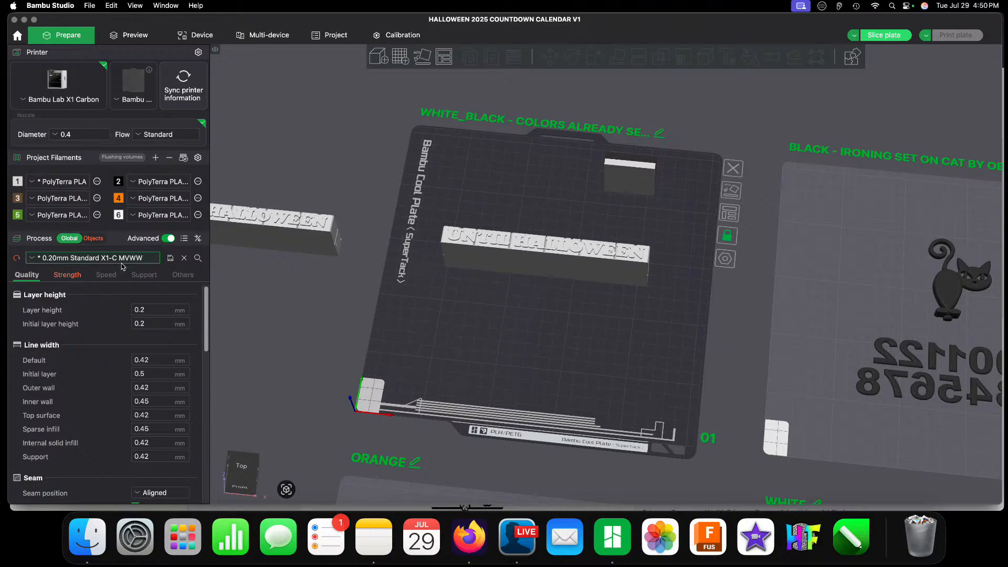
# Step: Review the preset's strength, speed, support and other process settings
pyautogui.click(73, 272)
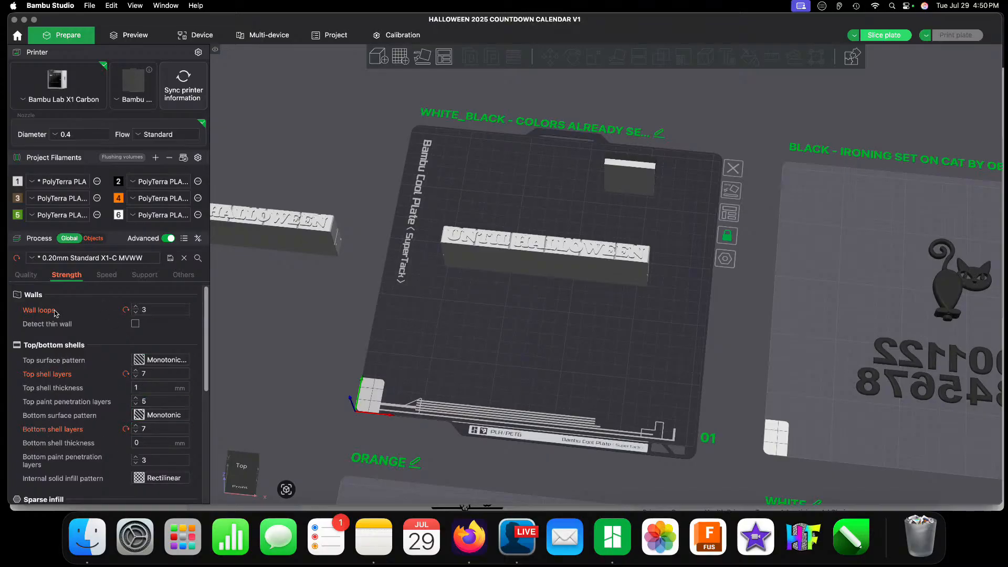
pyautogui.click(105, 276)
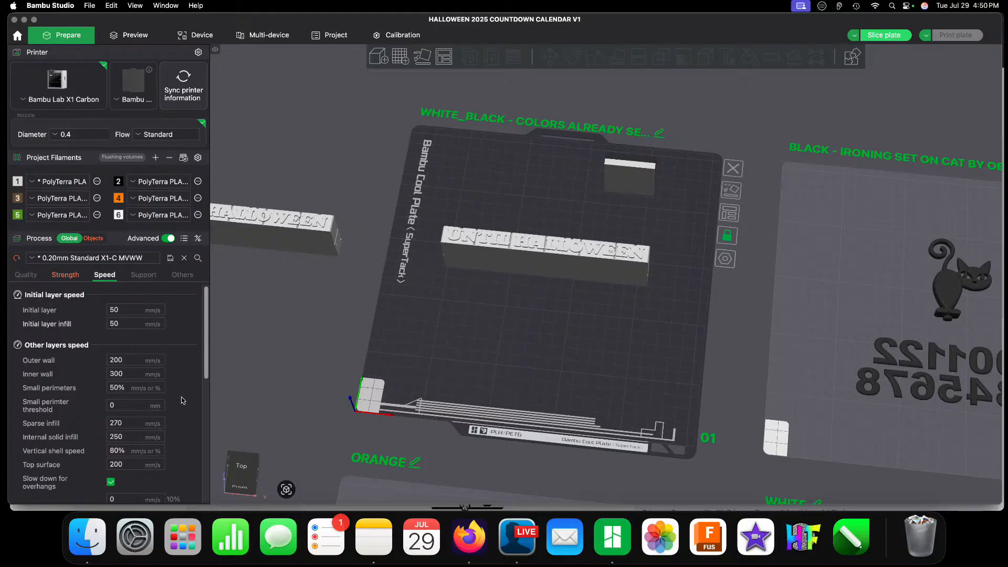
pyautogui.scroll(-5, 179, 401)
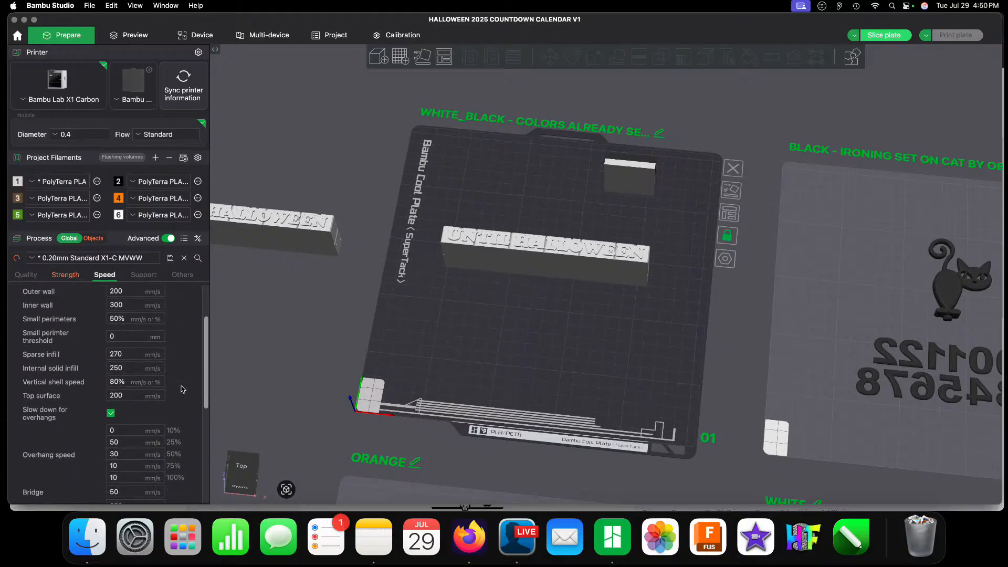
pyautogui.scroll(5, 132, 291)
pyautogui.click(136, 276)
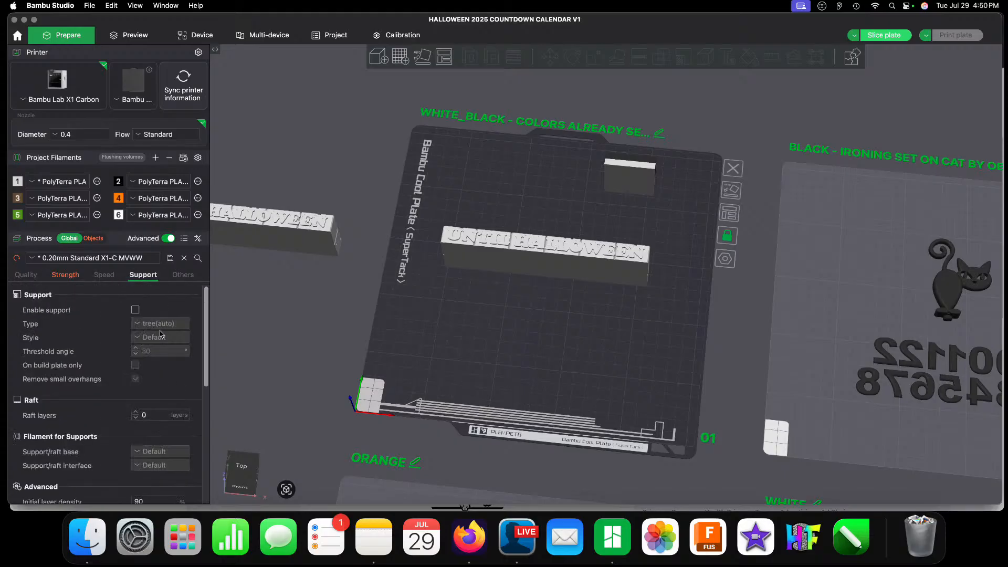
pyautogui.scroll(-3, 158, 380)
pyautogui.scroll(-2, 157, 382)
pyautogui.scroll(5, 156, 381)
pyautogui.click(181, 275)
pyautogui.click(142, 276)
# Step: Slice plate 1 with the UNTIL HALLOWEEN block and check the build plate type
pyautogui.click(889, 36)
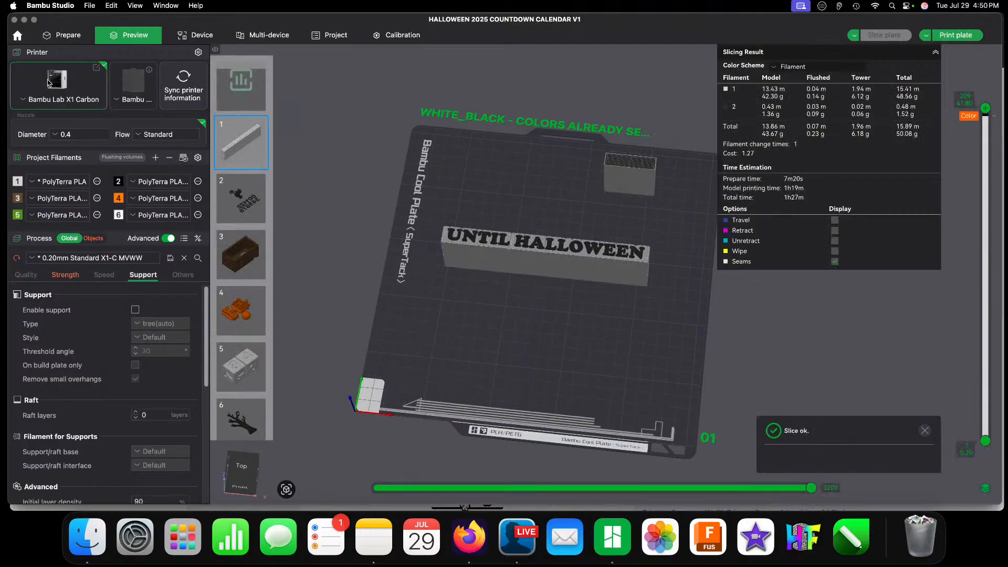
pyautogui.click(143, 89)
pyautogui.click(147, 91)
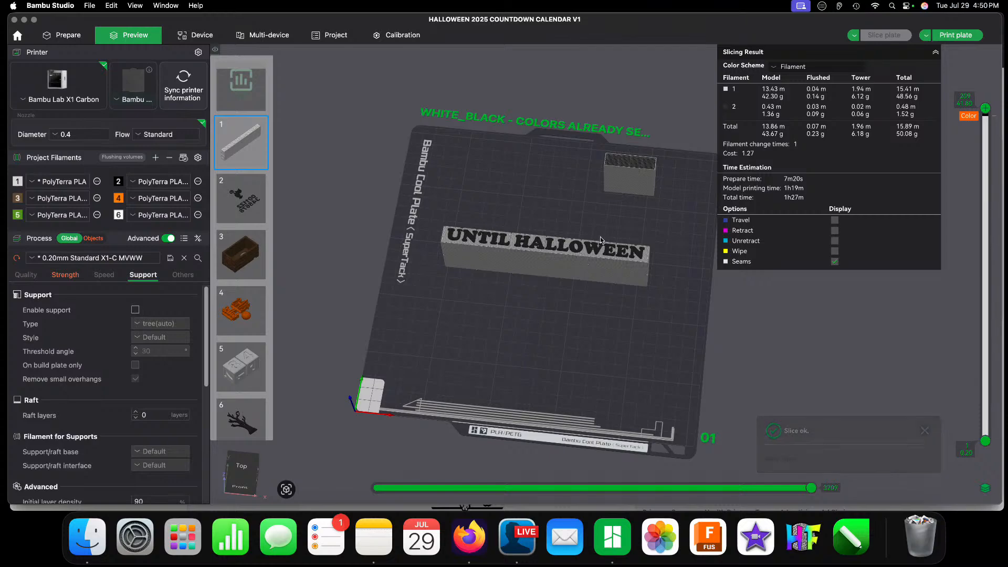
# Step: Assign the AMS filament A2 Bambu PLA Basic to project filament 1 and A3 Bambu PLA Matte to project filament 2
pyautogui.click(63, 184)
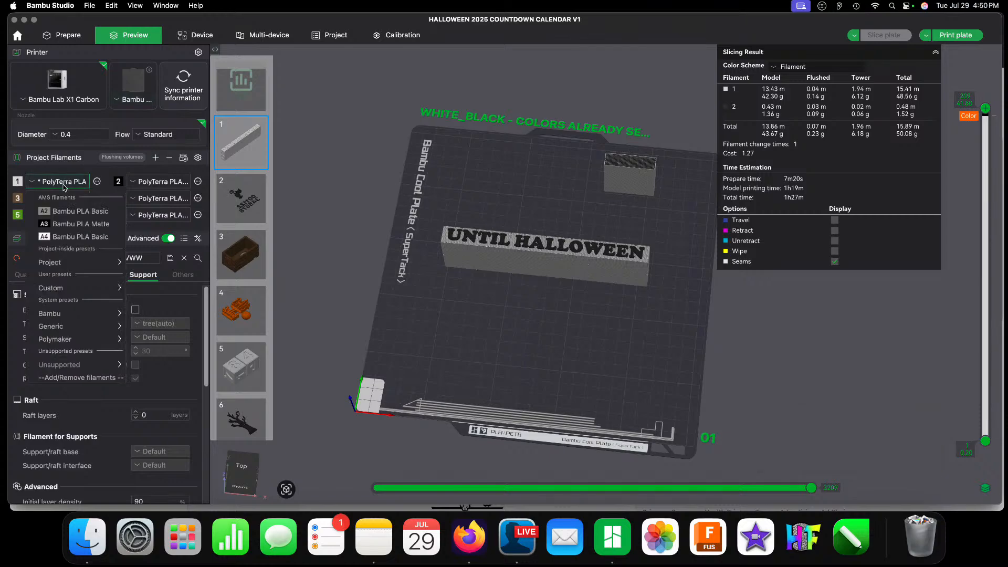
pyautogui.click(63, 186)
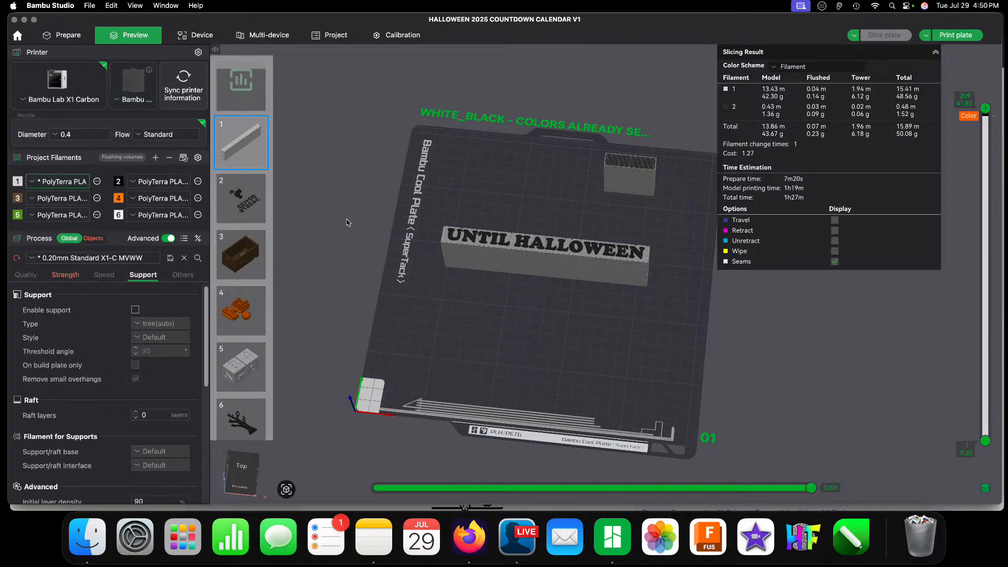
pyautogui.click(45, 185)
pyautogui.click(80, 211)
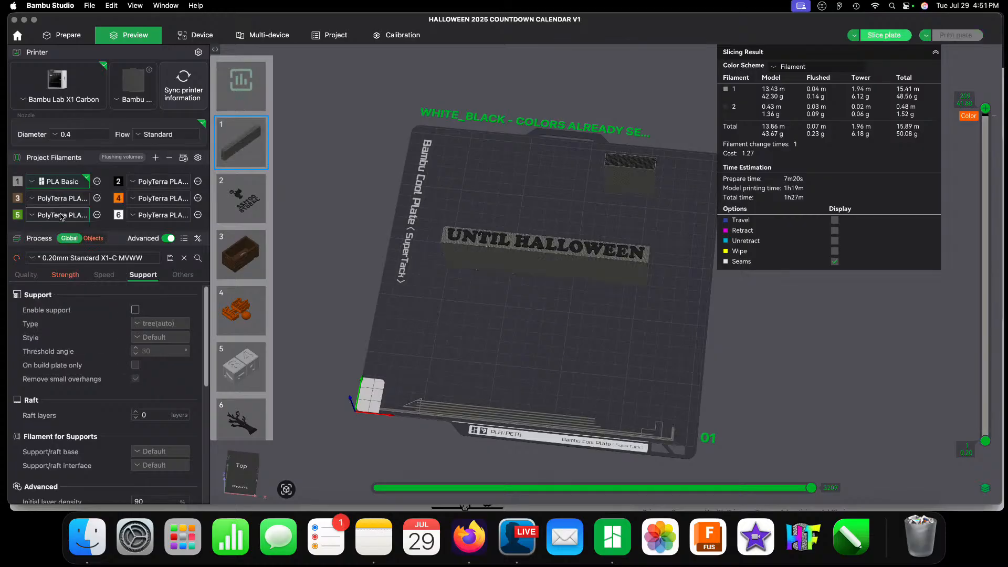
pyautogui.click(148, 190)
pyautogui.click(155, 209)
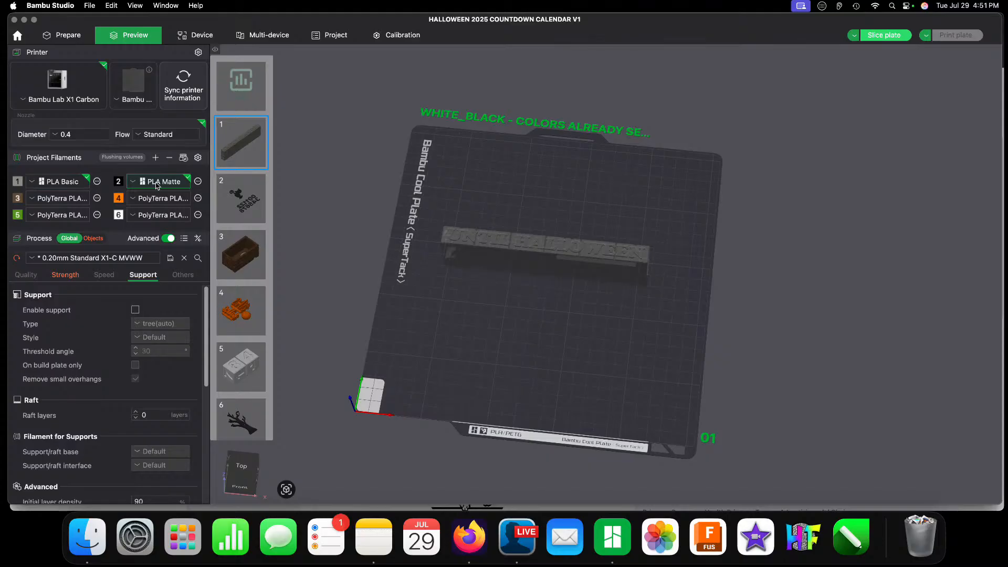
pyautogui.click(54, 183)
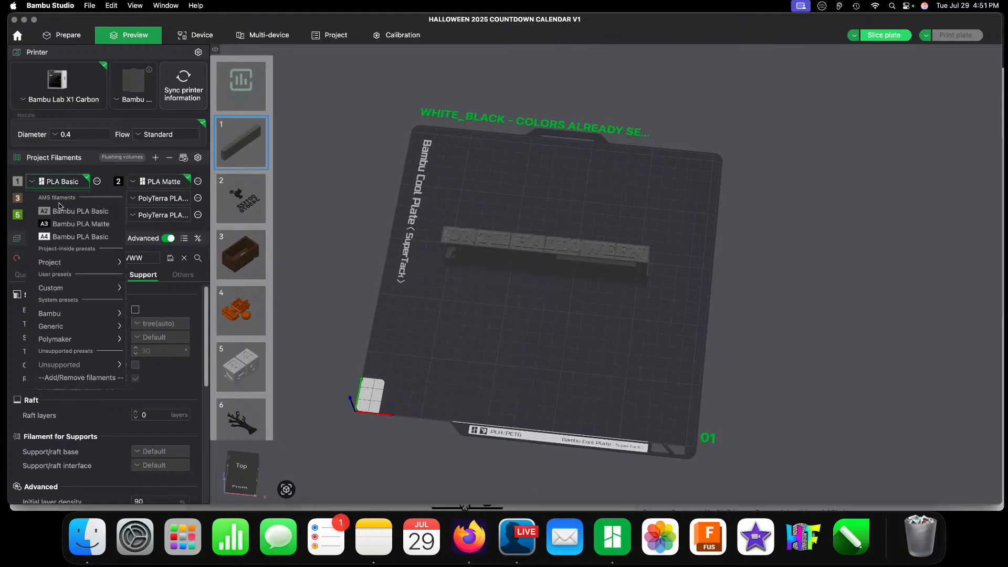
pyautogui.click(67, 184)
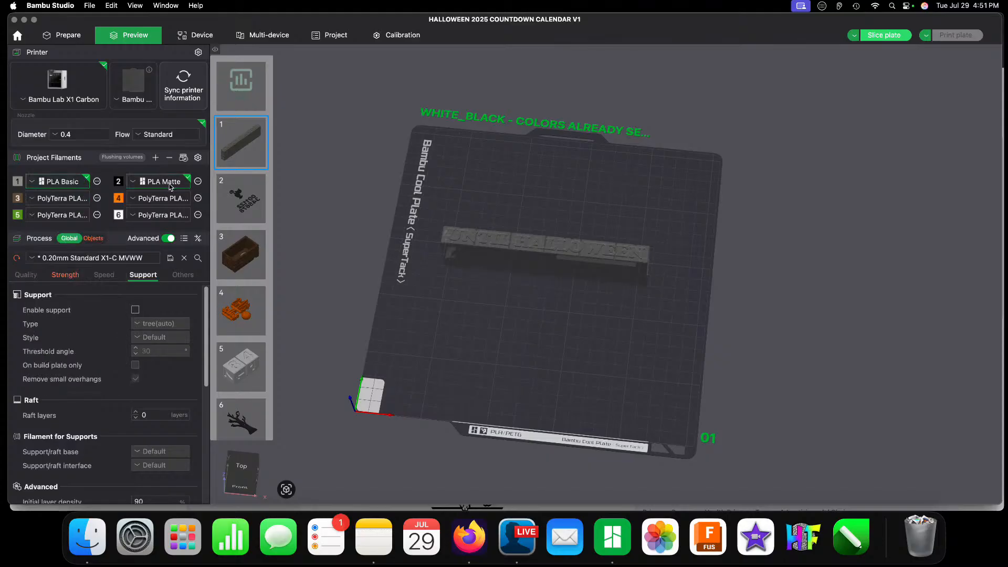
# Step: Slice plate 1 with the UNTIL HALLOWEEN block and send the print job to A3- X1C AMS
pyautogui.click(895, 34)
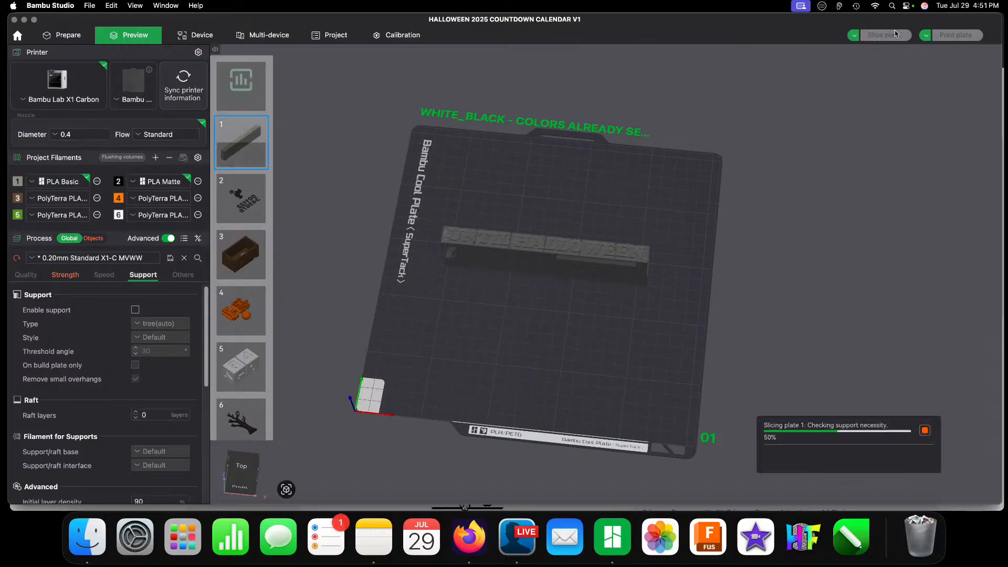
pyautogui.click(954, 35)
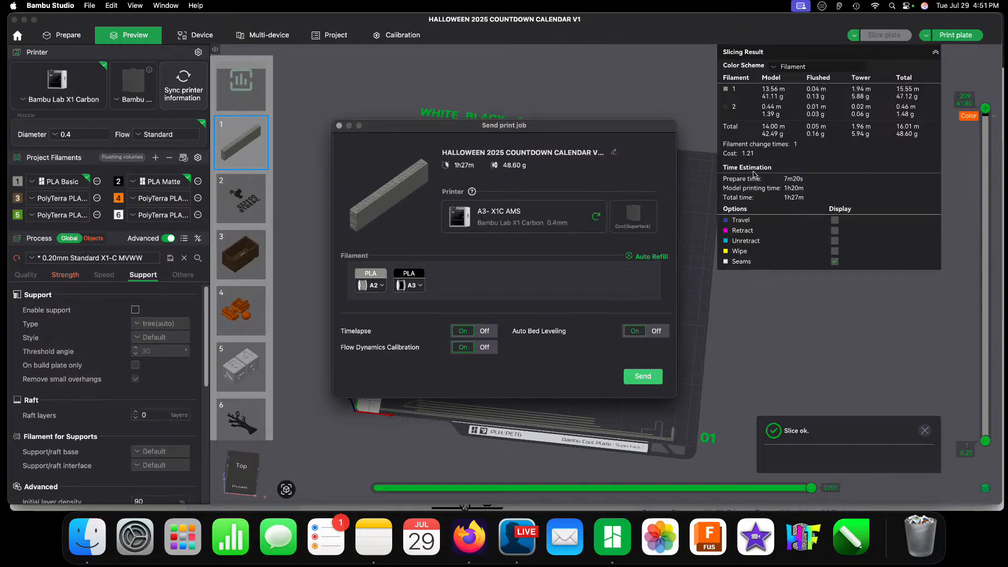
pyautogui.click(634, 380)
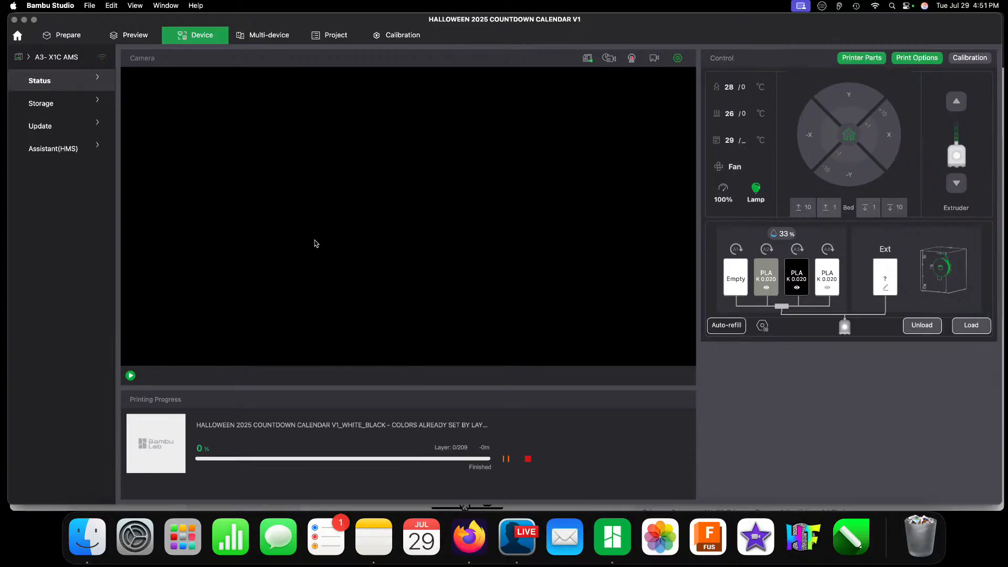
# Step: Return to the model plates and make plate 2, with the black cat and numbers, the active plate
pyautogui.click(71, 59)
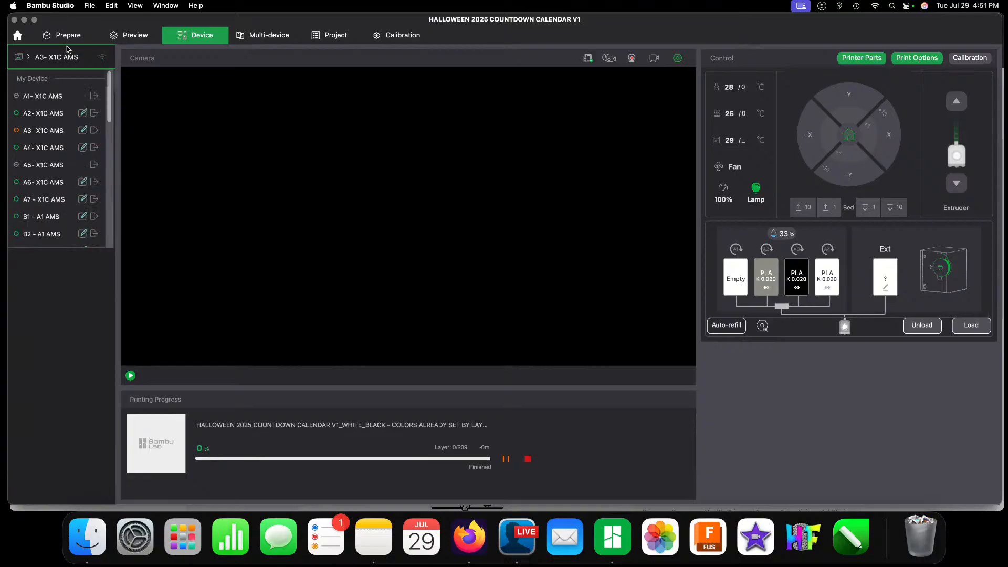
pyautogui.click(66, 42)
pyautogui.scroll(2, 651, 352)
pyautogui.scroll(-6, 653, 351)
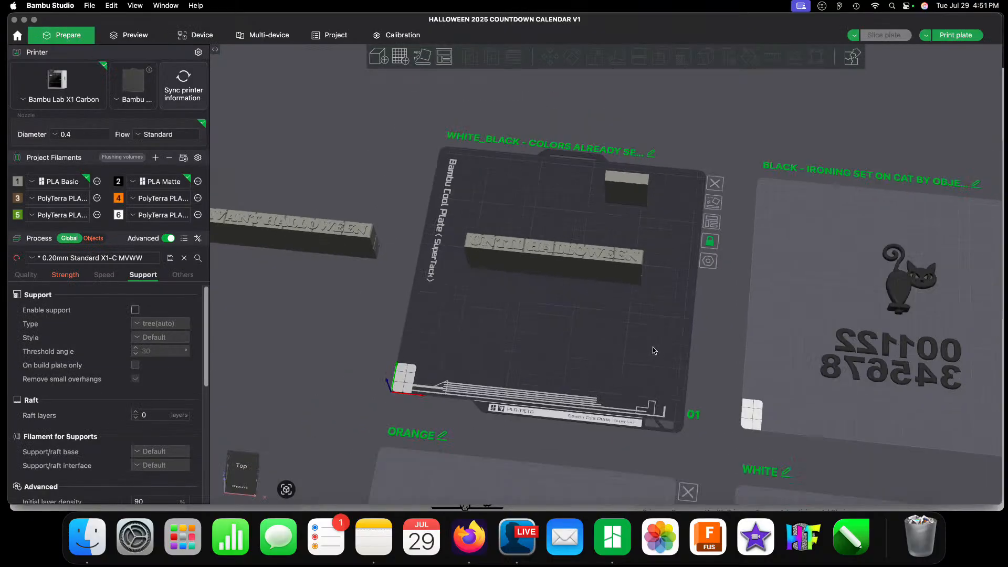
pyautogui.moveTo(757, 302); pyautogui.dragTo(493, 222, button='right')
pyautogui.scroll(5, 494, 223)
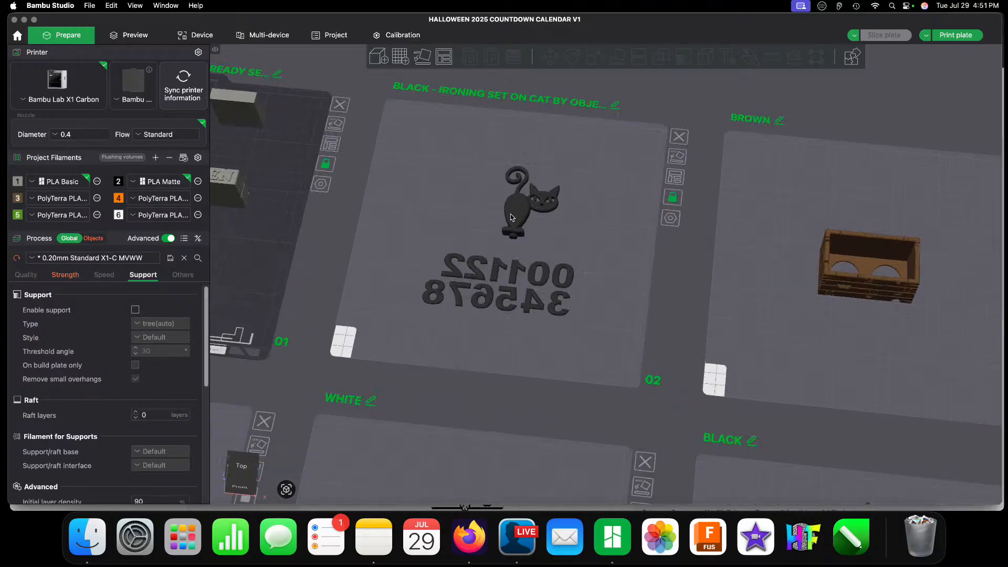
pyautogui.click(470, 188)
pyautogui.moveTo(414, 214); pyautogui.dragTo(420, 225)
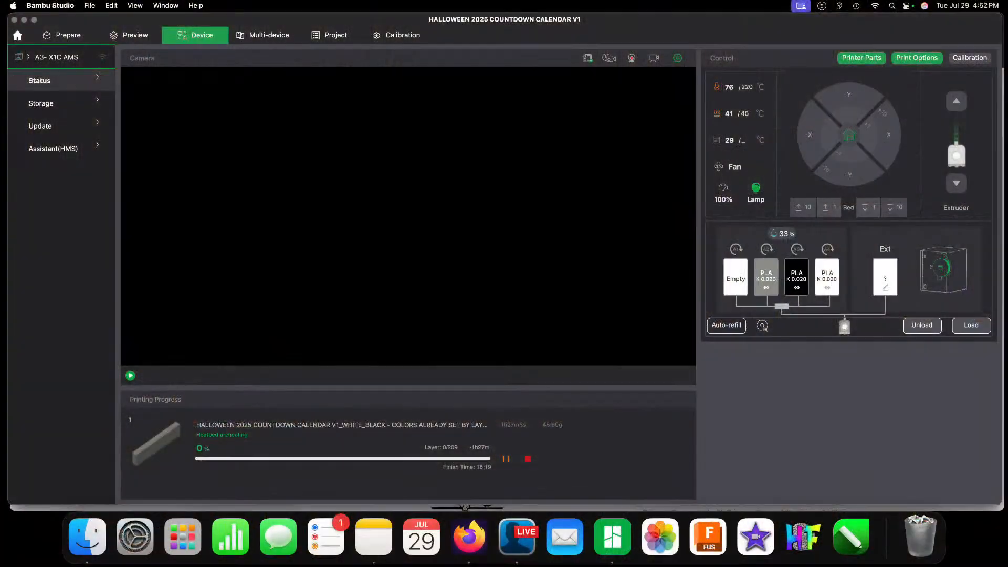
# Step: Switch the target printer to A4- X1C AMS and return to the cat-and-numbers plate
pyautogui.click(53, 59)
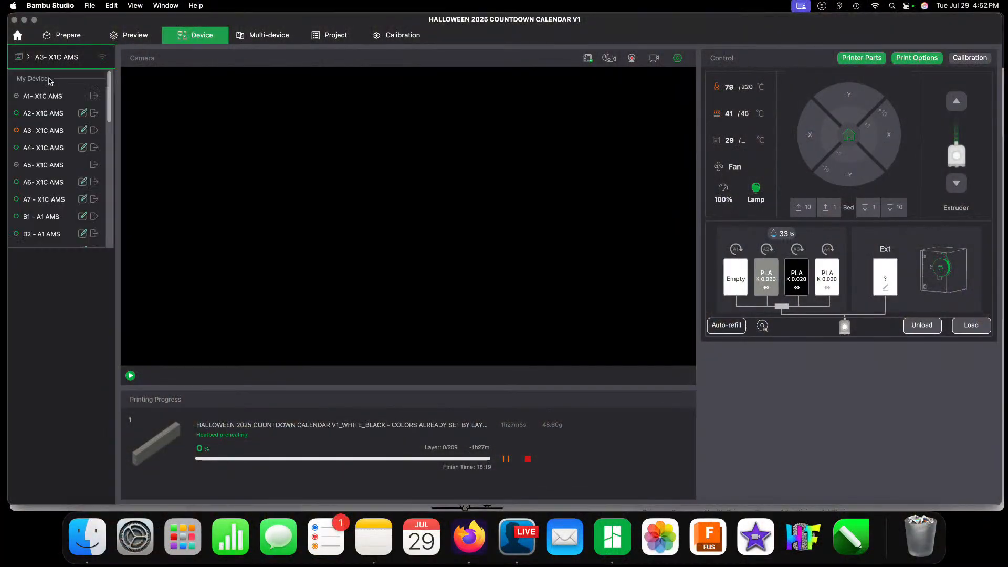
pyautogui.click(37, 148)
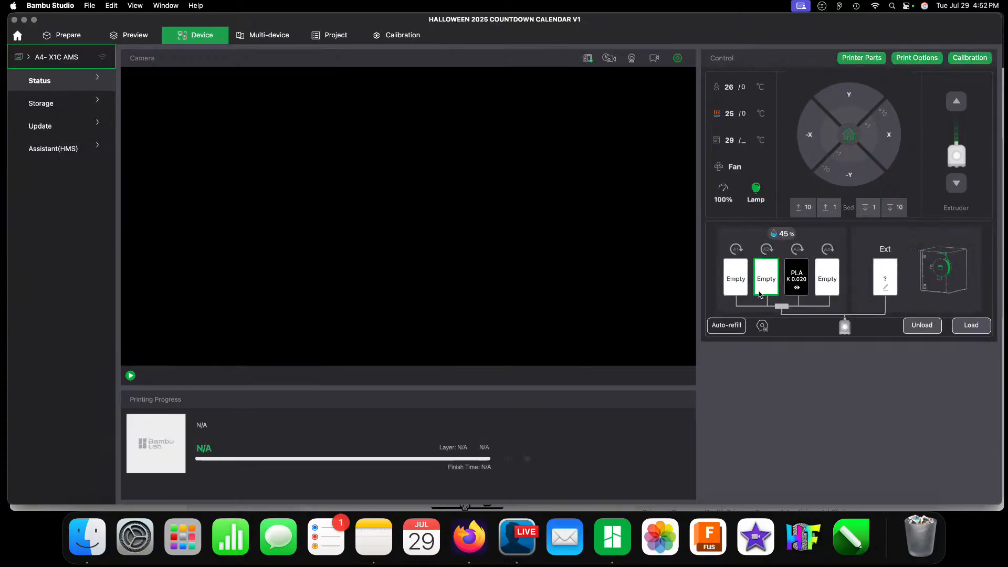
pyautogui.click(71, 35)
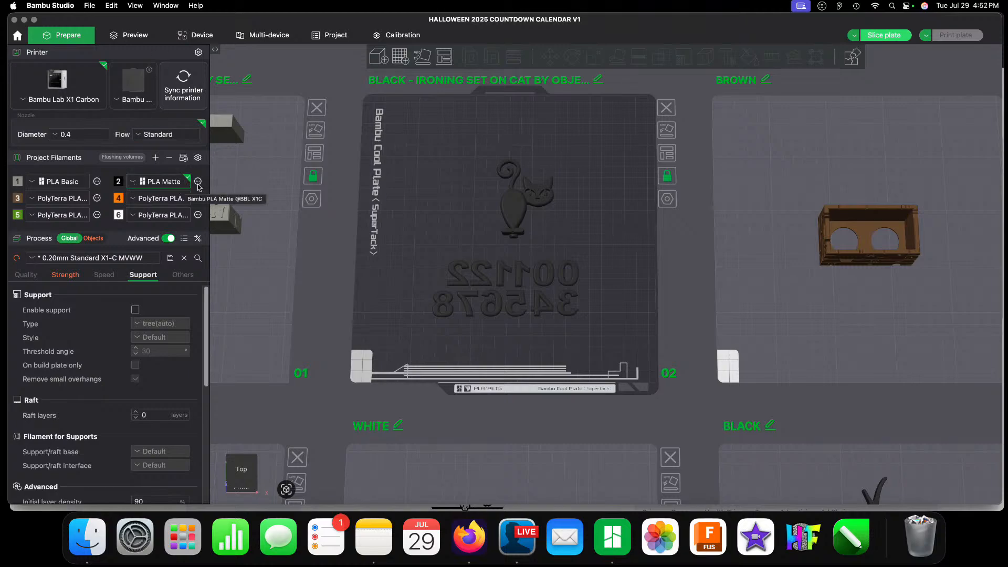
# Step: Slice the black cat-and-numbers plate and send the print job to A4- X1C AMS
pyautogui.click(893, 36)
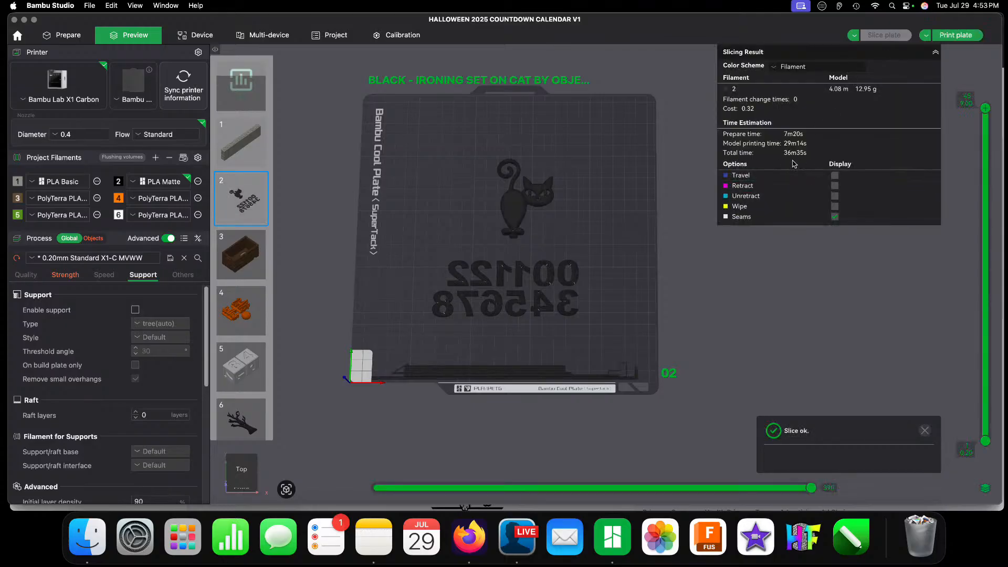
pyautogui.click(949, 36)
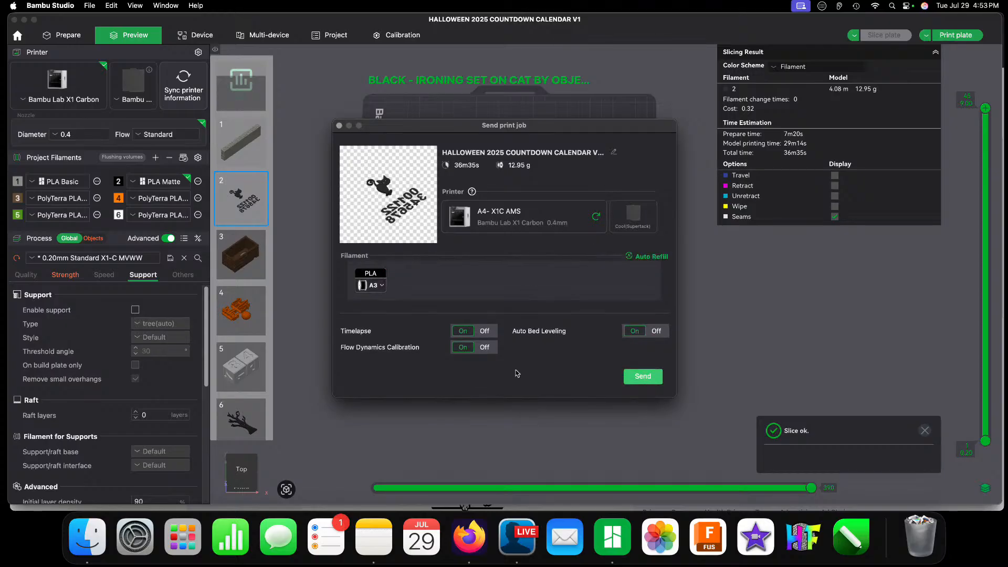
pyautogui.click(649, 377)
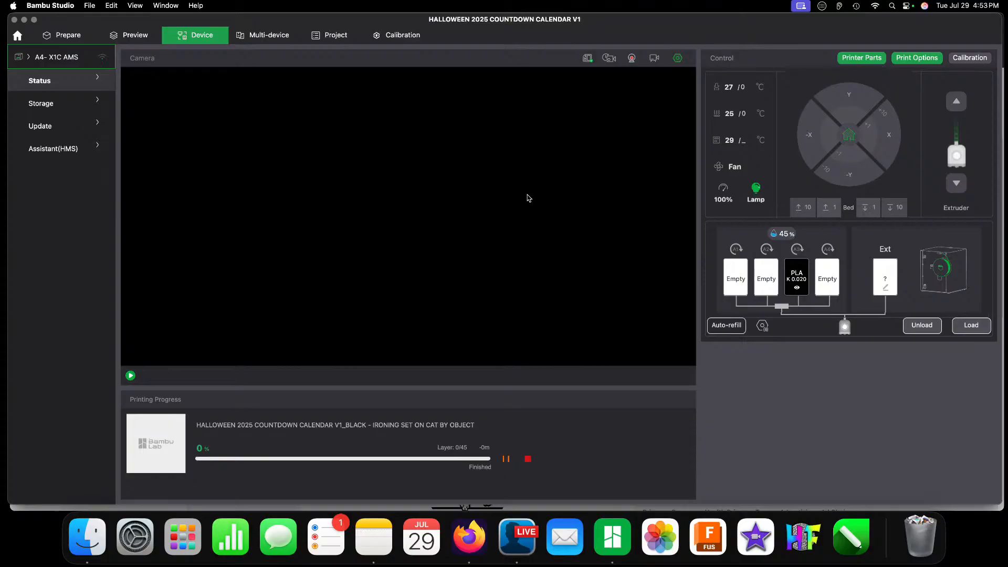
# Step: Make the BROWN plate 3 the active plate and take a close look at its crate model
pyautogui.click(55, 35)
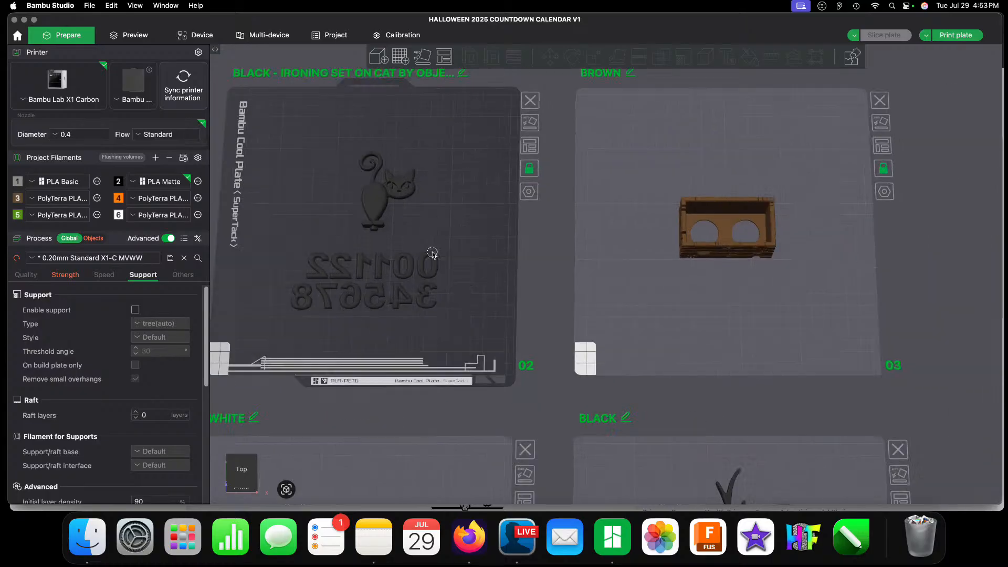
pyautogui.moveTo(530, 256); pyautogui.dragTo(272, 295, button='right')
pyautogui.click(449, 316)
pyautogui.moveTo(502, 301); pyautogui.dragTo(447, 302, button='right')
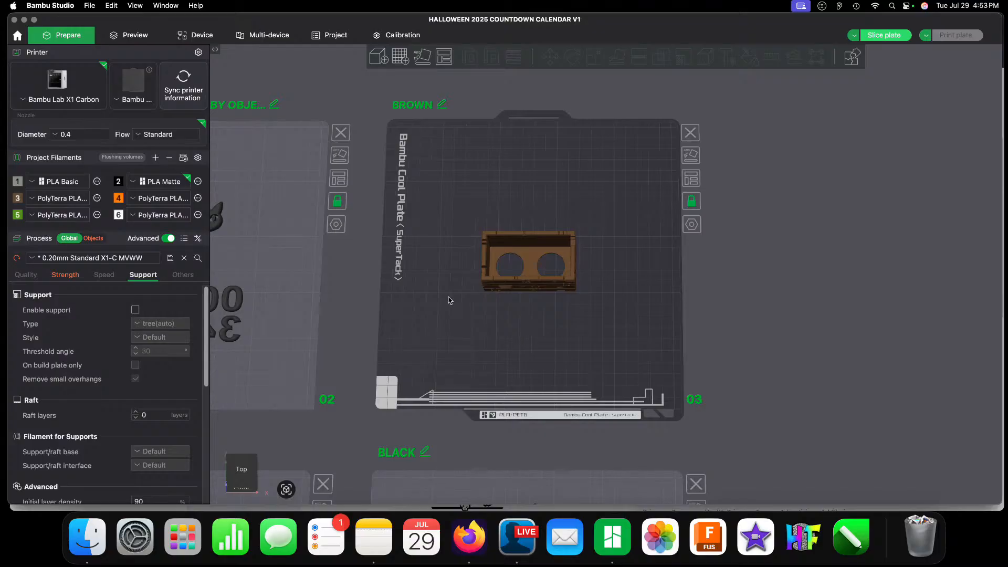
pyautogui.scroll(5, 416, 198)
pyautogui.scroll(-4, 417, 224)
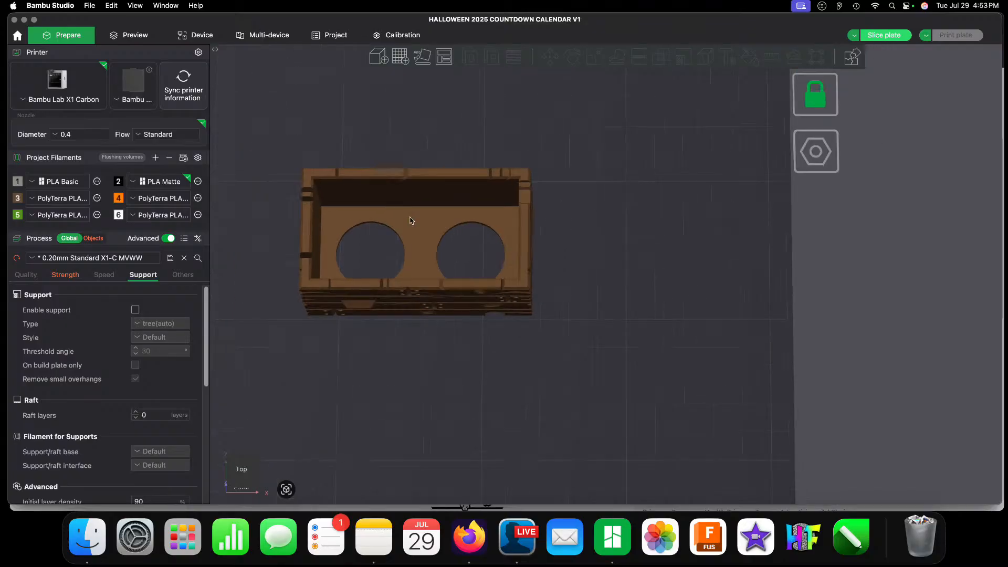